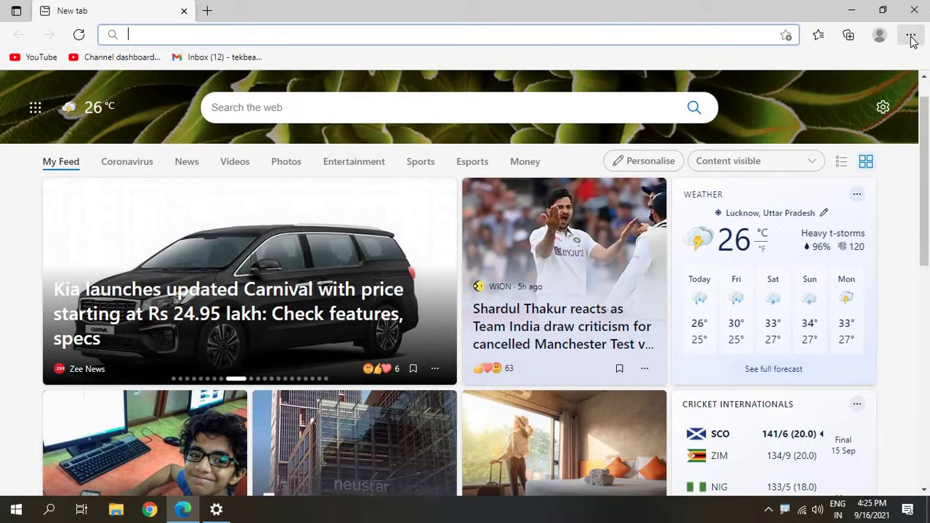
Step: Open the browser's Extensions page to check which extensions are installed
{"action": "left_click", "coordinate": [892, 65]}
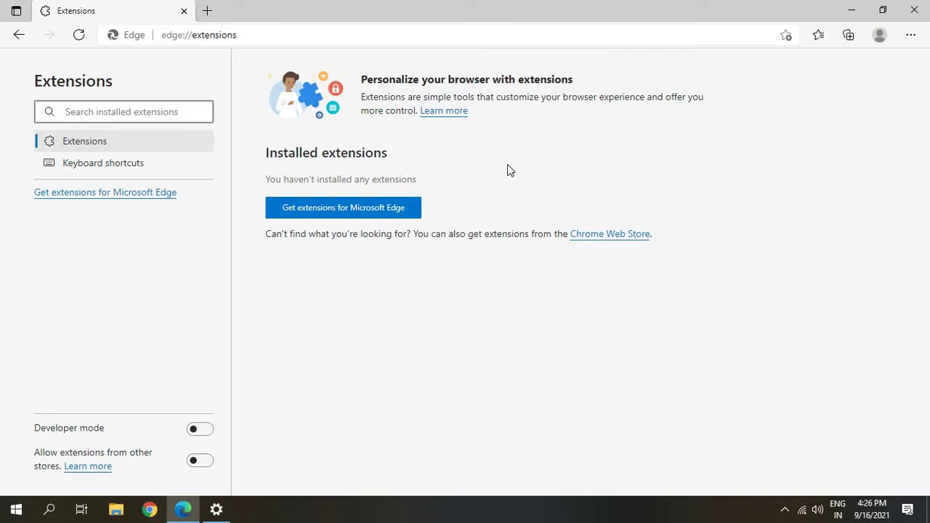
{"action": "left_click", "coordinate": [912, 36]}
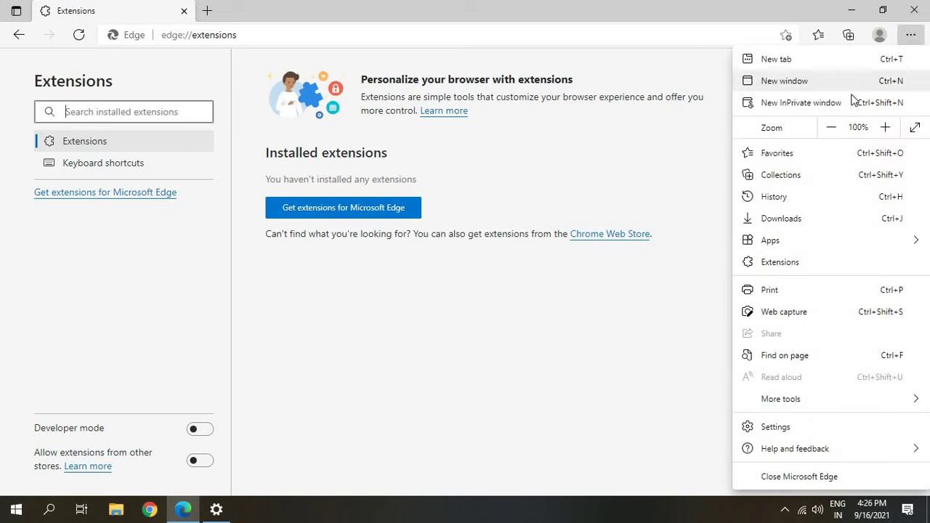
{"action": "left_click", "coordinate": [911, 40]}
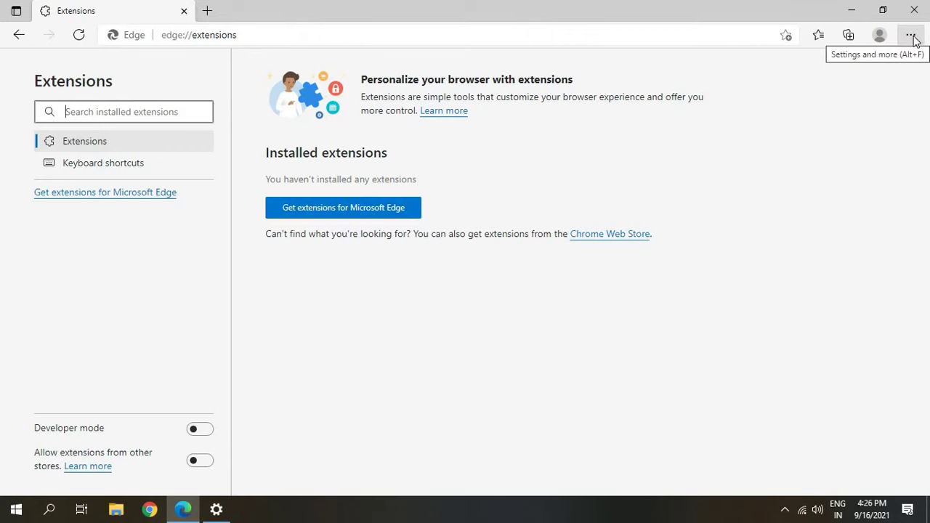
Step: In the Start, home, and new tabs settings, set Edge to open specific pages when it starts
{"action": "left_click", "coordinate": [911, 40]}
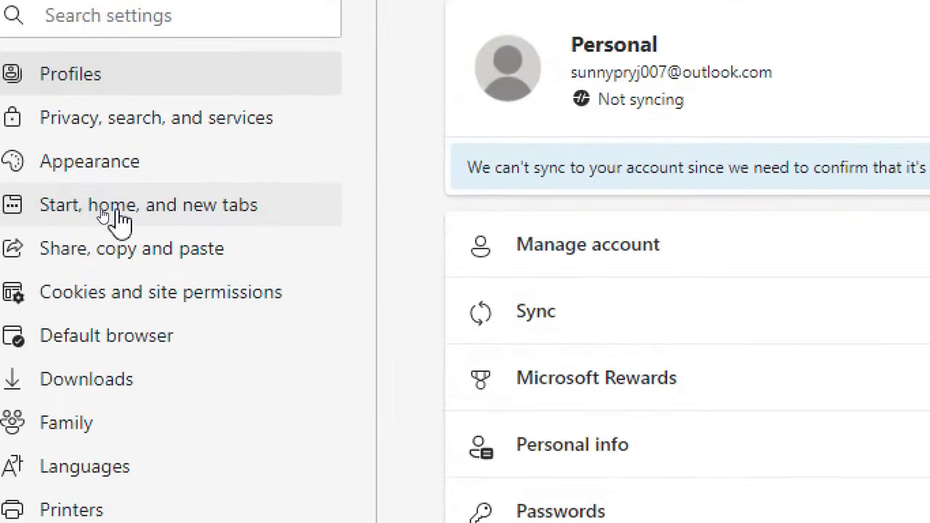
{"action": "left_click", "coordinate": [102, 209]}
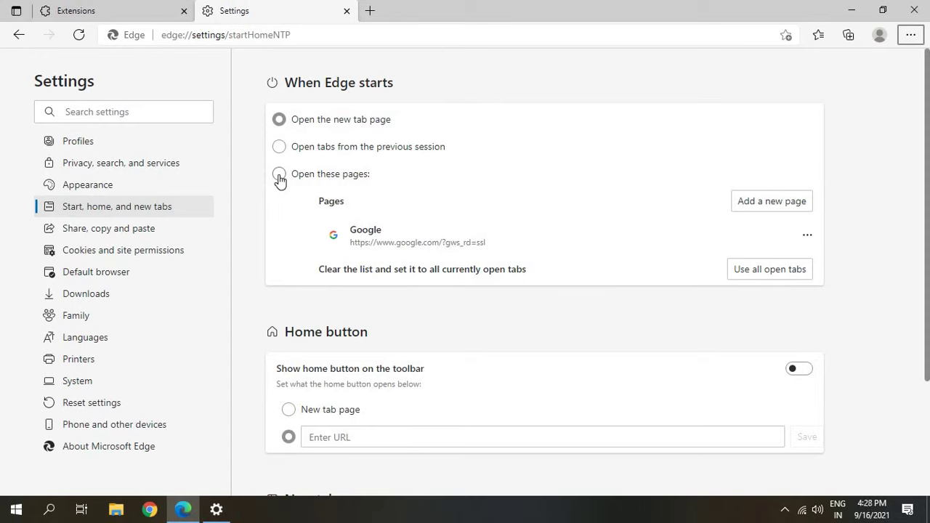
{"action": "left_click", "coordinate": [280, 178]}
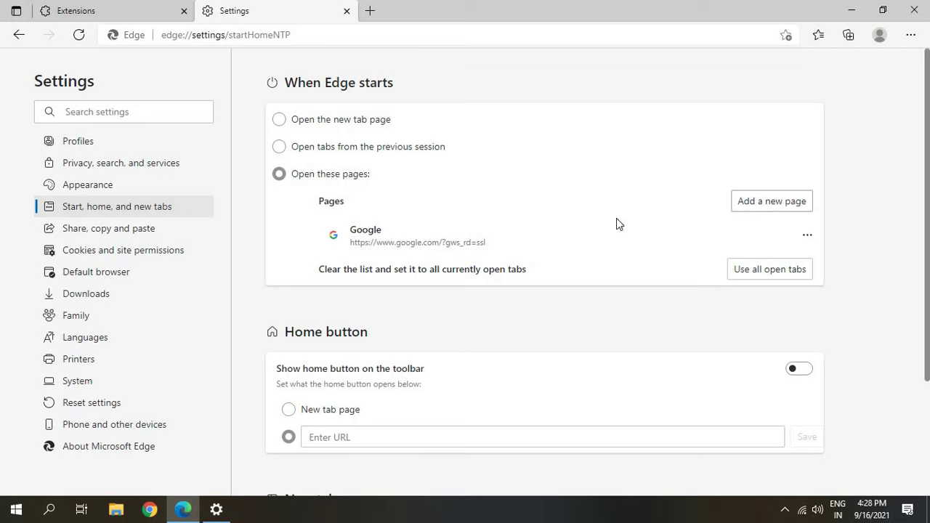
{"action": "left_click_drag", "start_coordinate": [350, 242], "coordinate": [469, 265]}
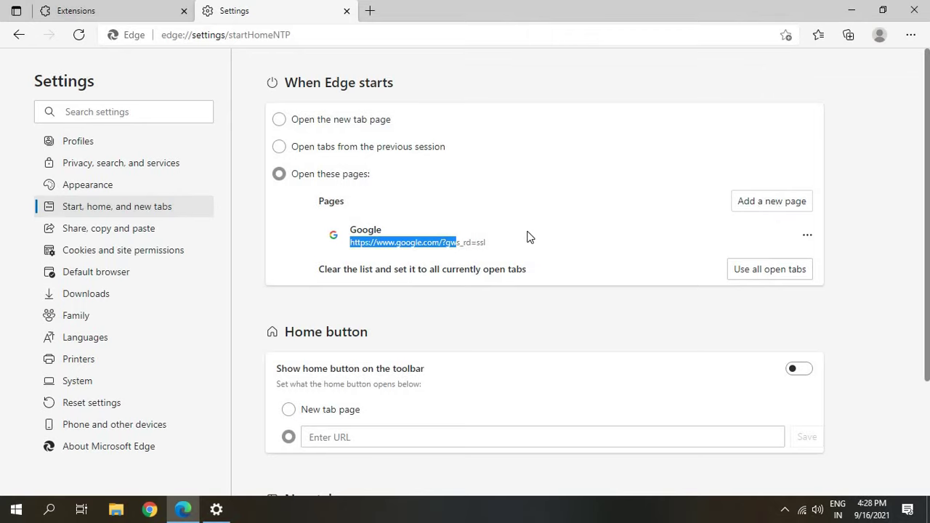
{"action": "type", "text": "www.google.com"}
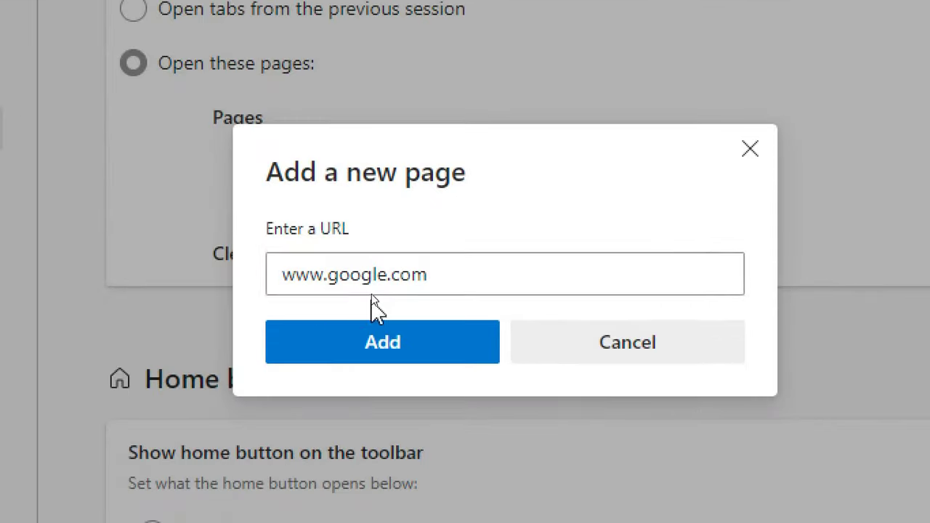
{"action": "left_click", "coordinate": [399, 286]}
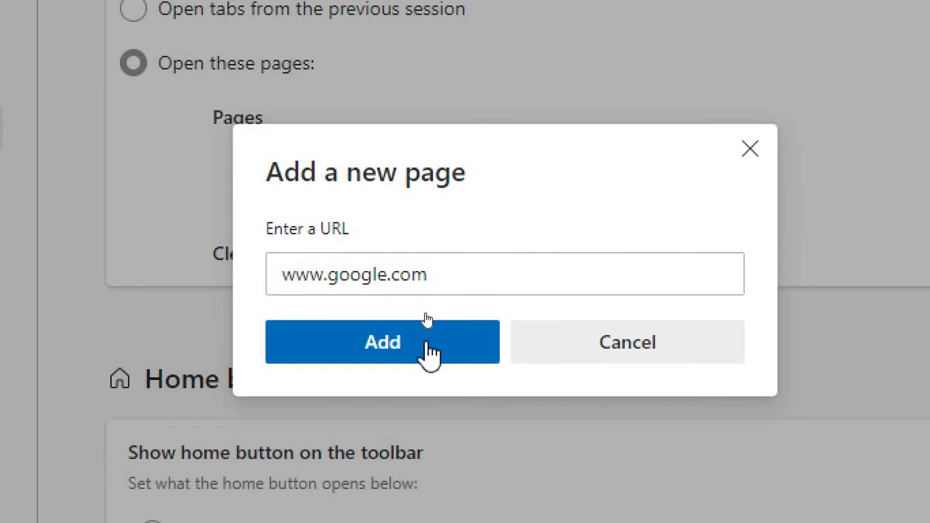
{"action": "left_click", "coordinate": [427, 353]}
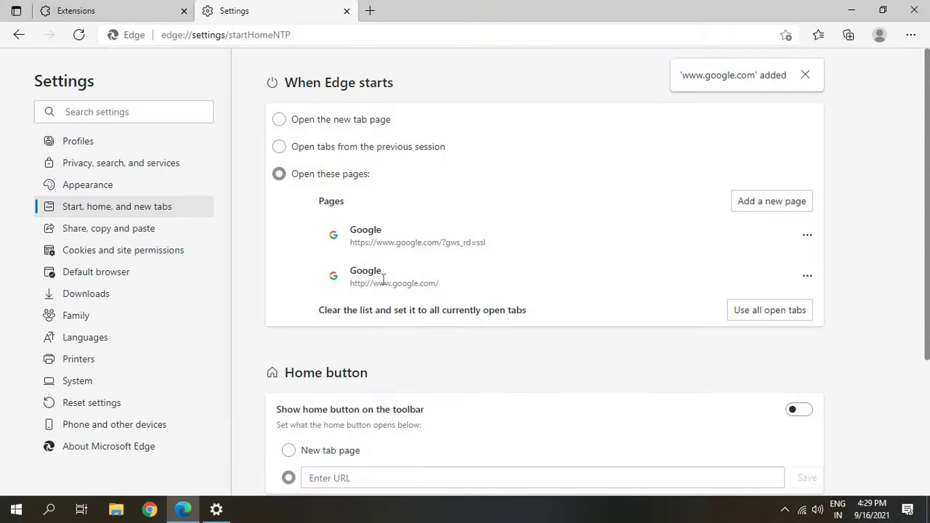
{"action": "key", "text": "alt+F4"}
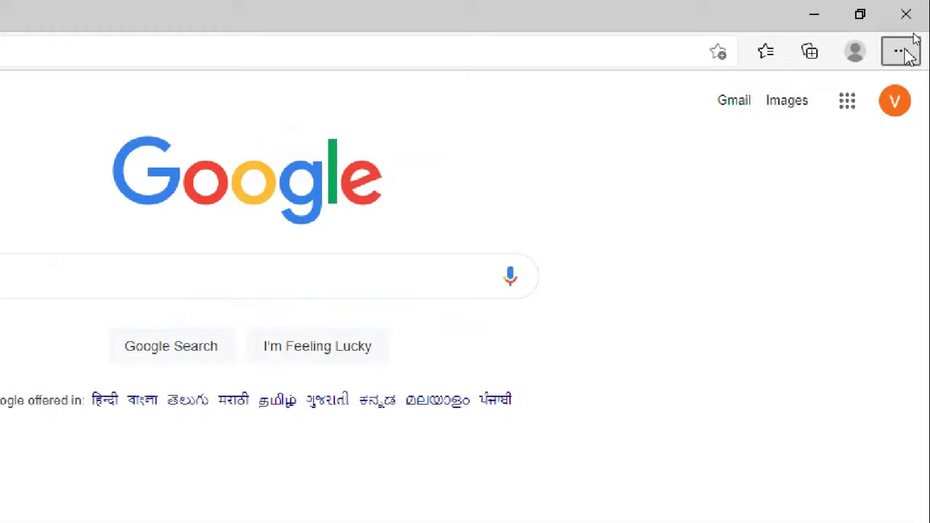
Step: Open the Cookies and site permissions section of the Edge settings
{"action": "left_click", "coordinate": [901, 52]}
{"action": "left_click", "coordinate": [901, 51]}
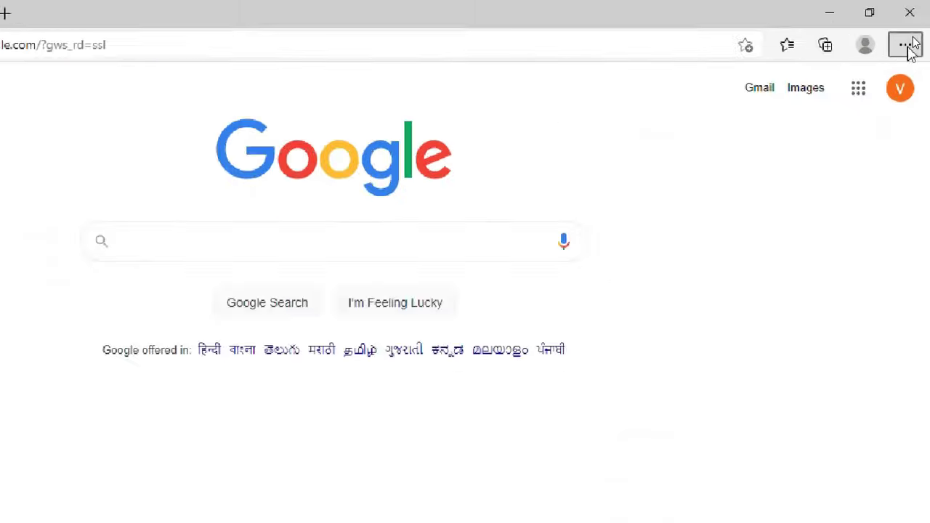
{"action": "left_click", "coordinate": [905, 46]}
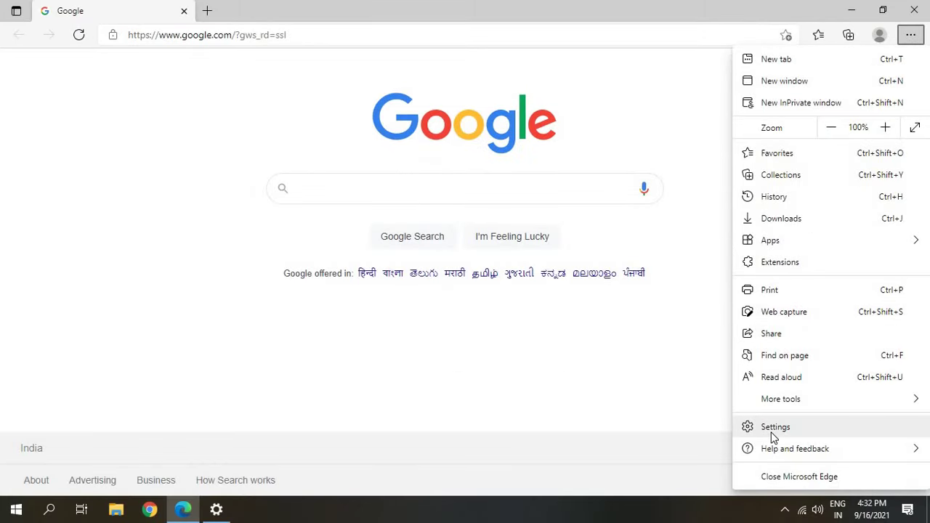
{"action": "left_click", "coordinate": [774, 434]}
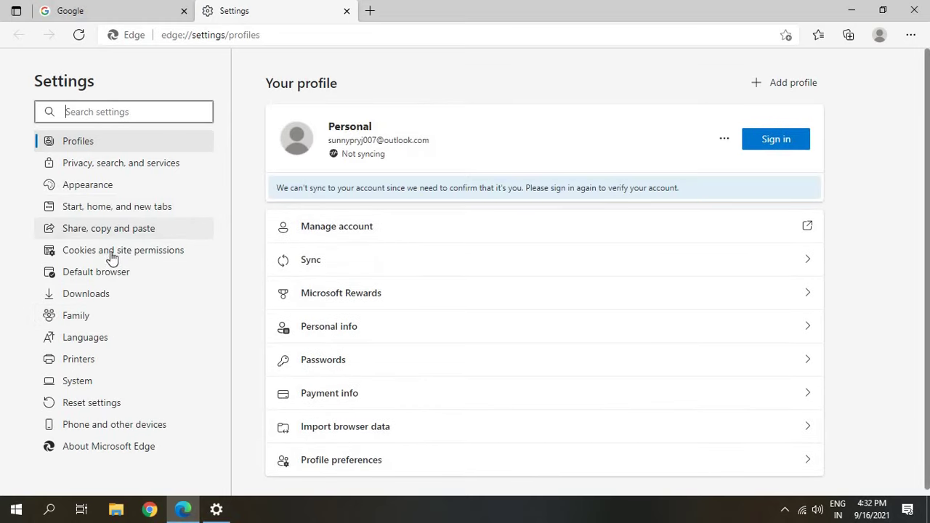
{"action": "left_click", "coordinate": [111, 260]}
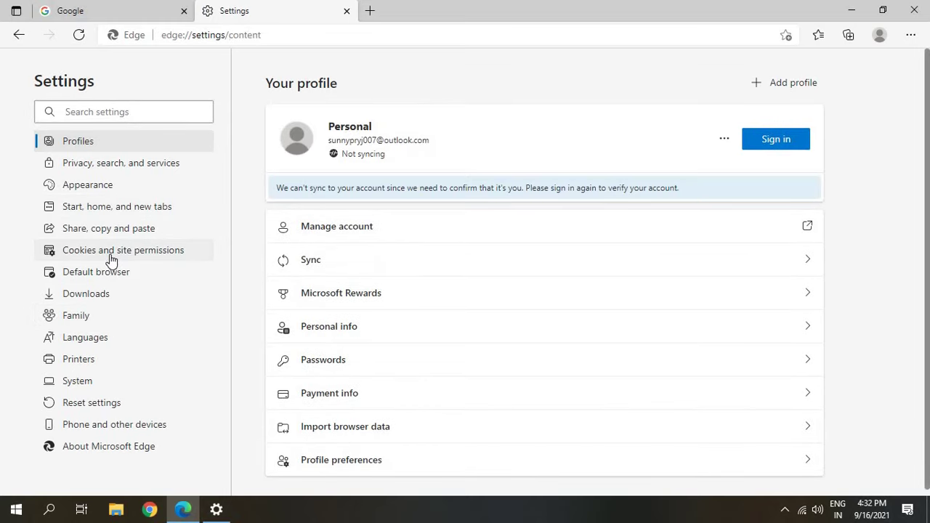
Step: Examine the Location permission and the other entries under All permissions, and close the settings page
{"action": "scroll", "coordinate": [380, 235], "scroll_direction": "down", "scroll_amount": 3}
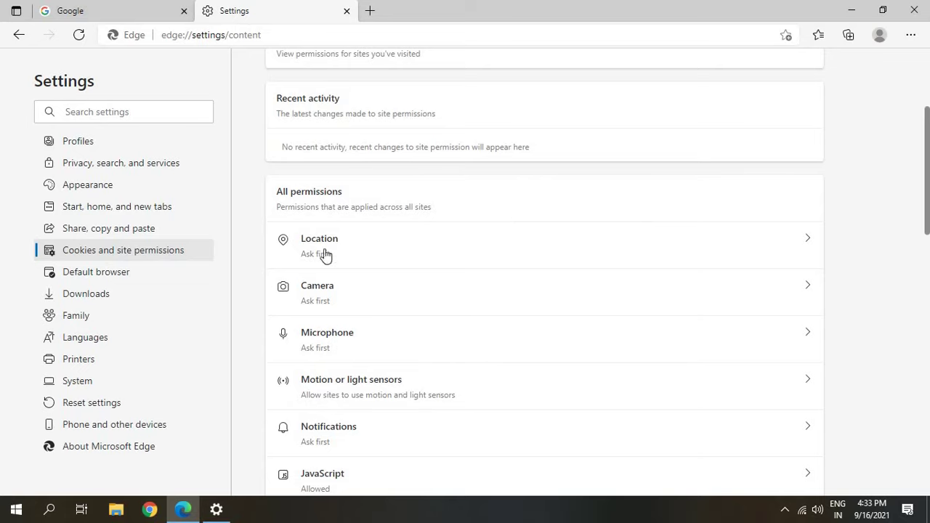
{"action": "left_click", "coordinate": [392, 259]}
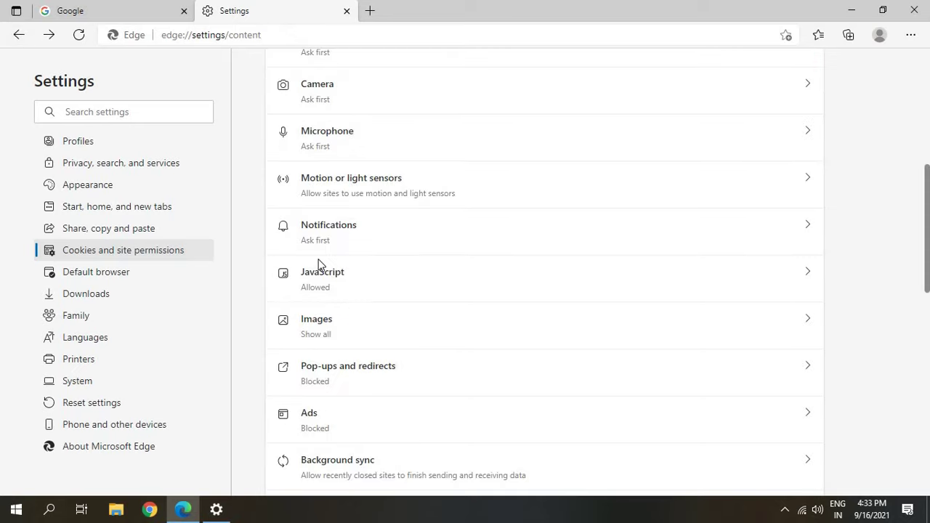
{"action": "scroll", "coordinate": [409, 183], "scroll_direction": "up", "scroll_amount": 2}
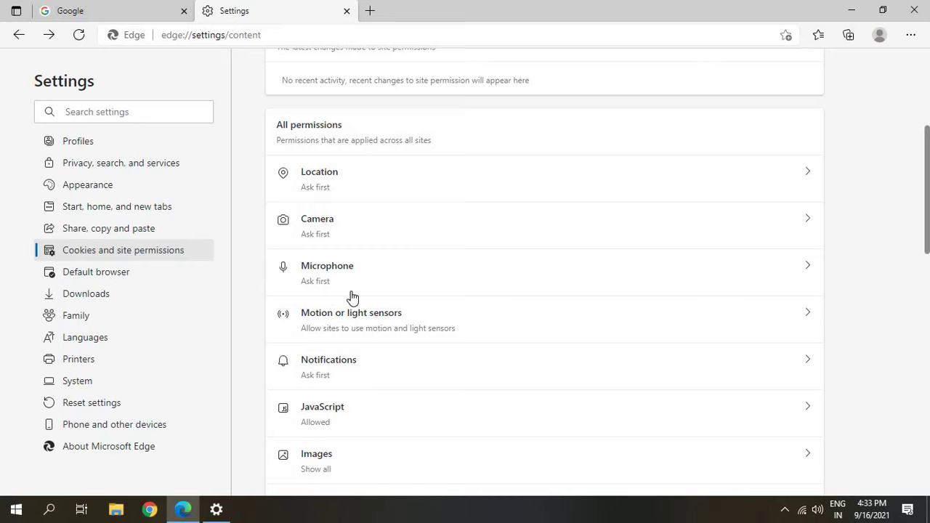
{"action": "key", "text": "ctrl+w"}
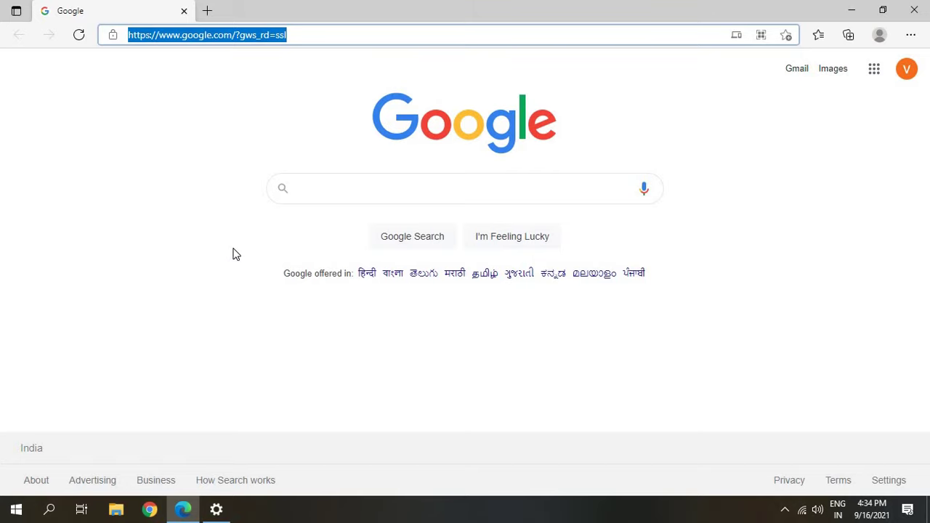
Step: Open the experimental features page at edge://flags
{"action": "type", "text": "edge"}
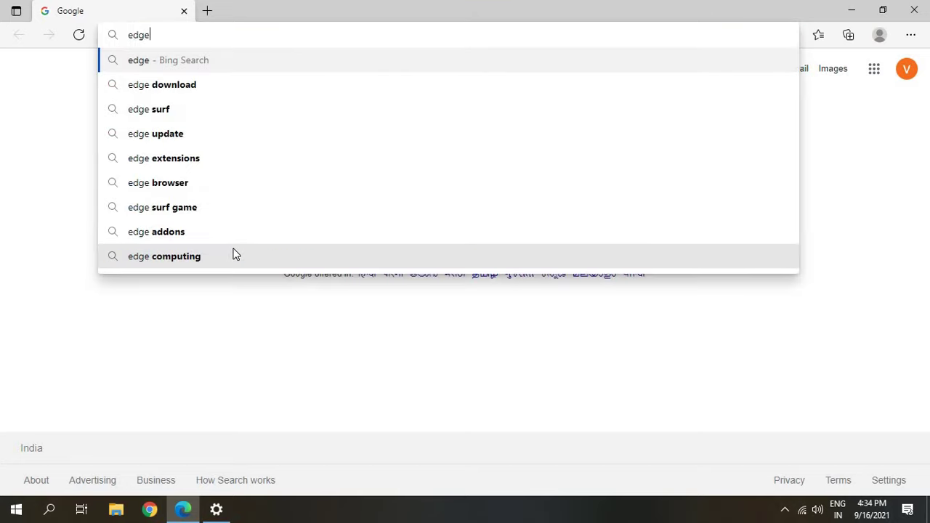
{"action": "type", "text": "://"}
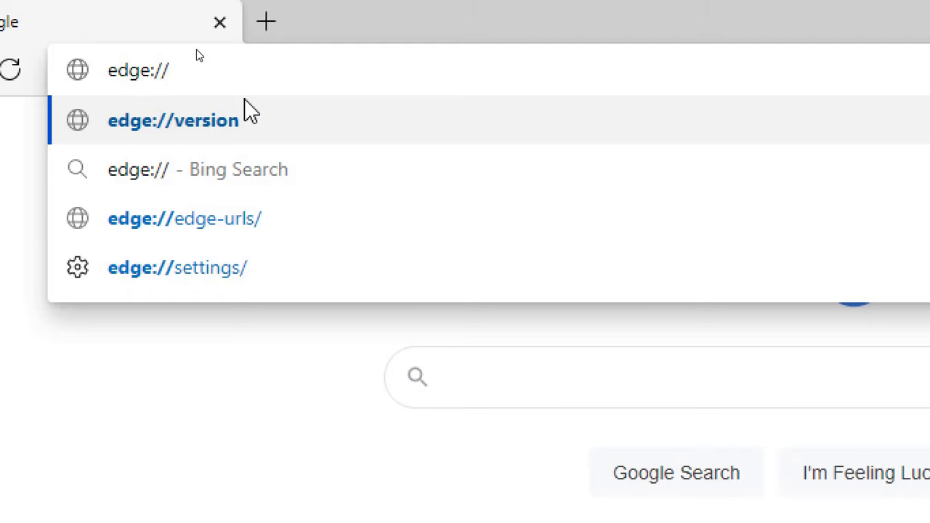
{"action": "type", "text": "fl"}
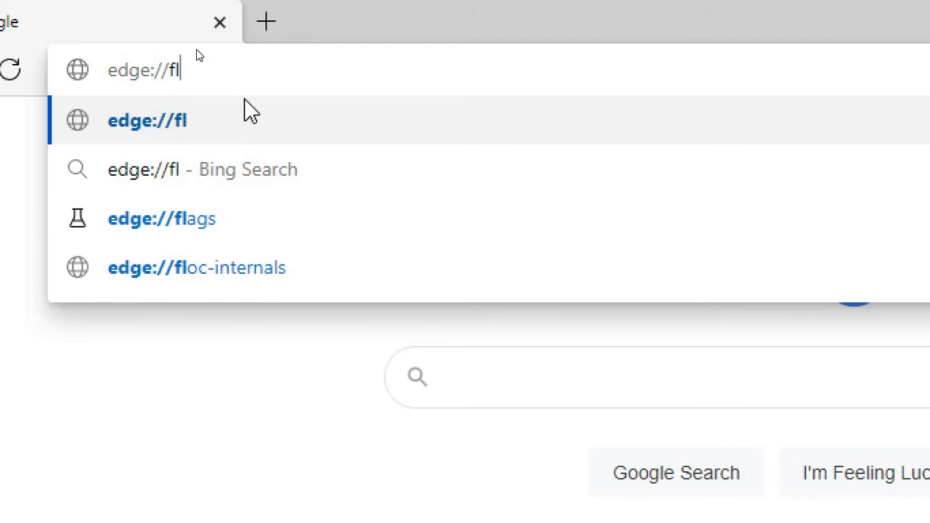
{"action": "type", "text": "ags"}
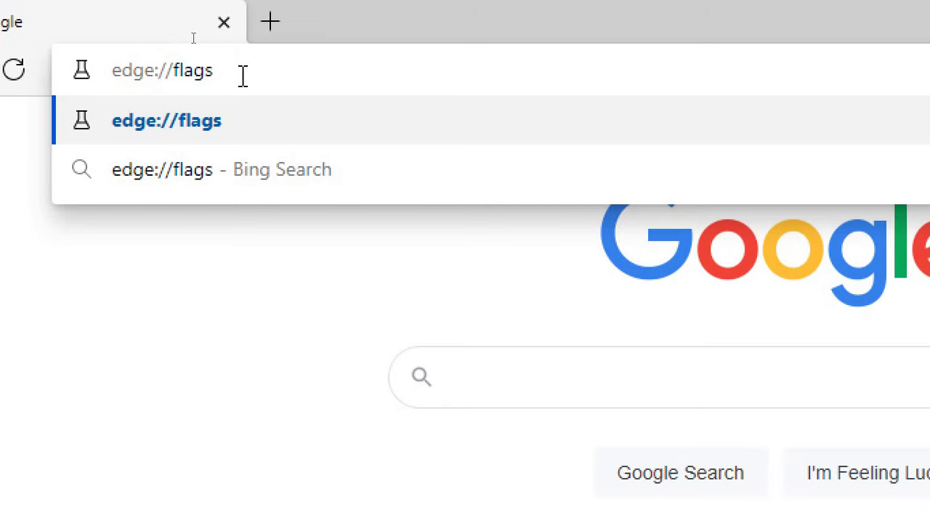
{"action": "key", "text": "Return"}
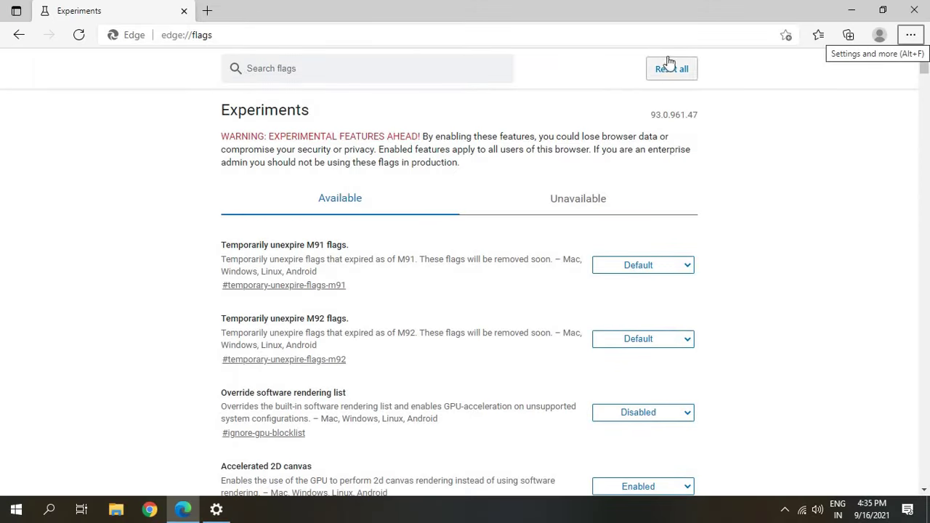
Step: Search the flags for "downlo", set Parallel downloading to Enabled, and close the browser
{"action": "left_click", "coordinate": [282, 70]}
{"action": "type", "text": "downlo"}
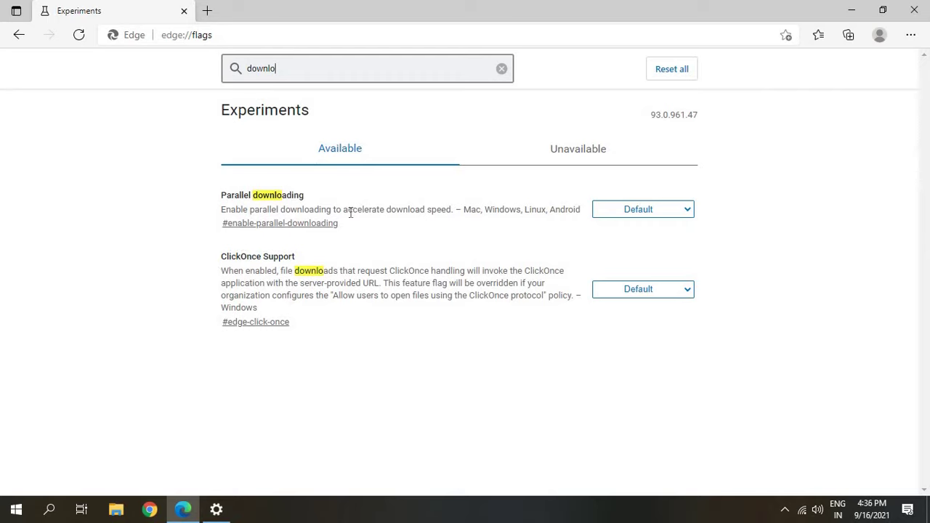
{"action": "left_click", "coordinate": [656, 211]}
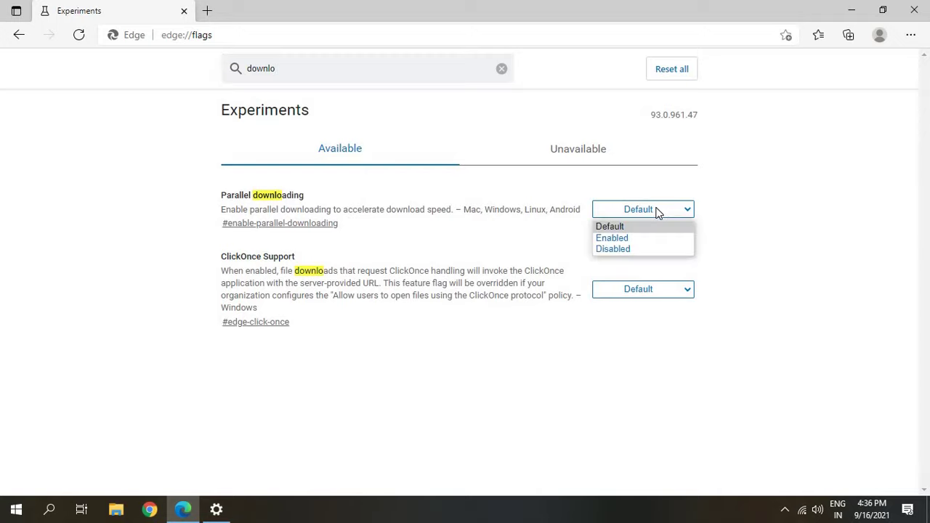
{"action": "left_click", "coordinate": [603, 240]}
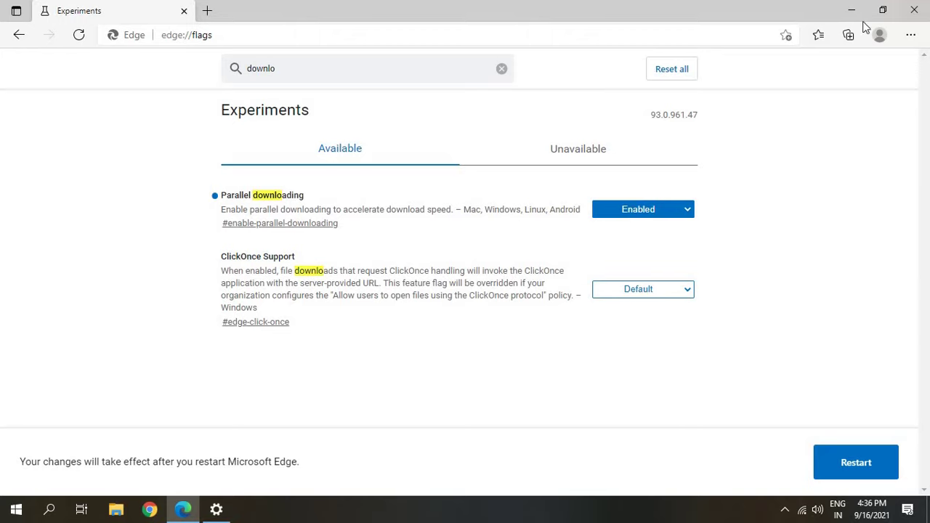
{"action": "left_click", "coordinate": [924, 13]}
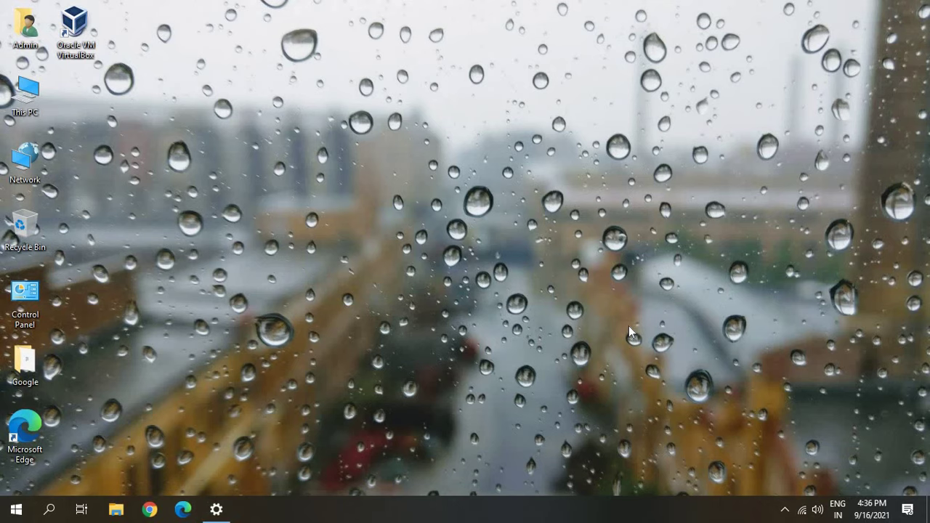